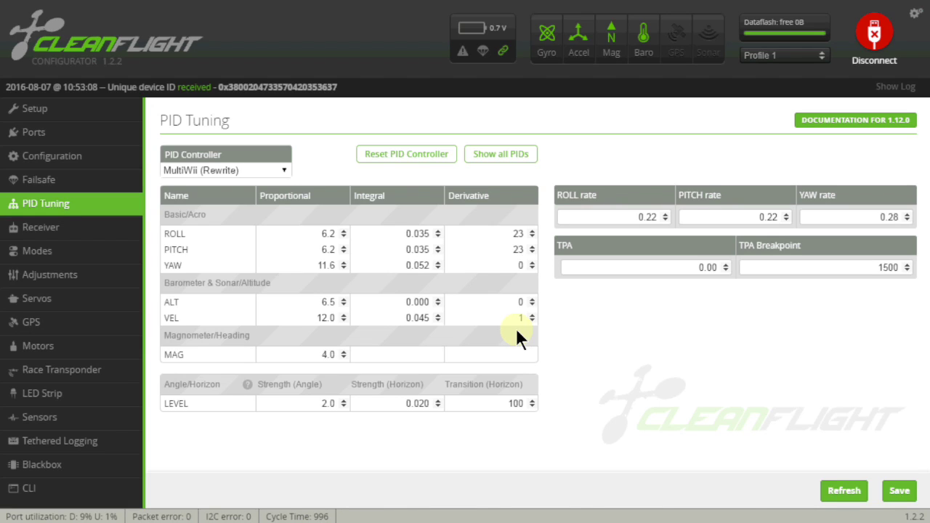
Step: Show the adjustment ranges settings in Cleanflight Configurator
{"action": "left_click", "coordinate": [48, 282]}
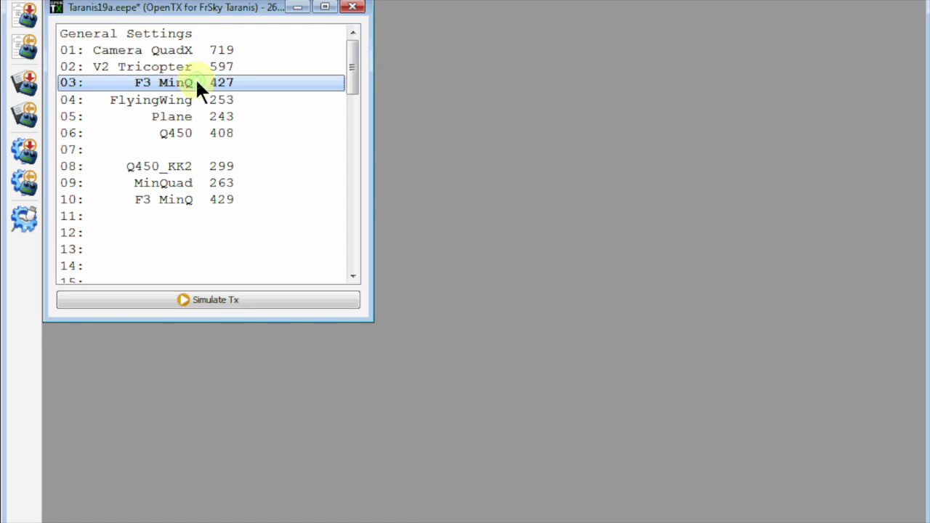
Step: Open model 03 F3 MinQ for editing and display its channel mixes
{"action": "double_click", "coordinate": [196, 82]}
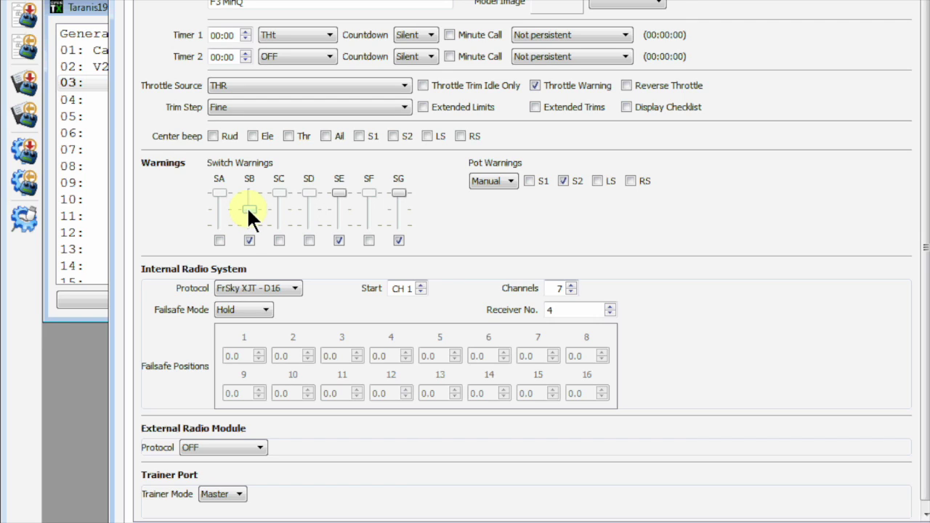
{"action": "left_click", "coordinate": [49, 168]}
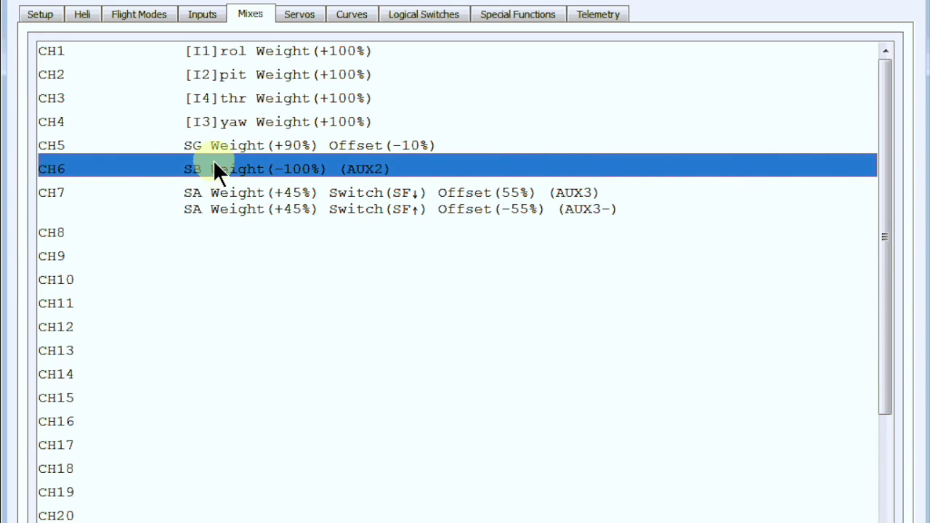
Step: Select both CH7 mix lines: SA at +45% weight, switched by SF with ±55% offsets
{"action": "left_click", "coordinate": [49, 191]}
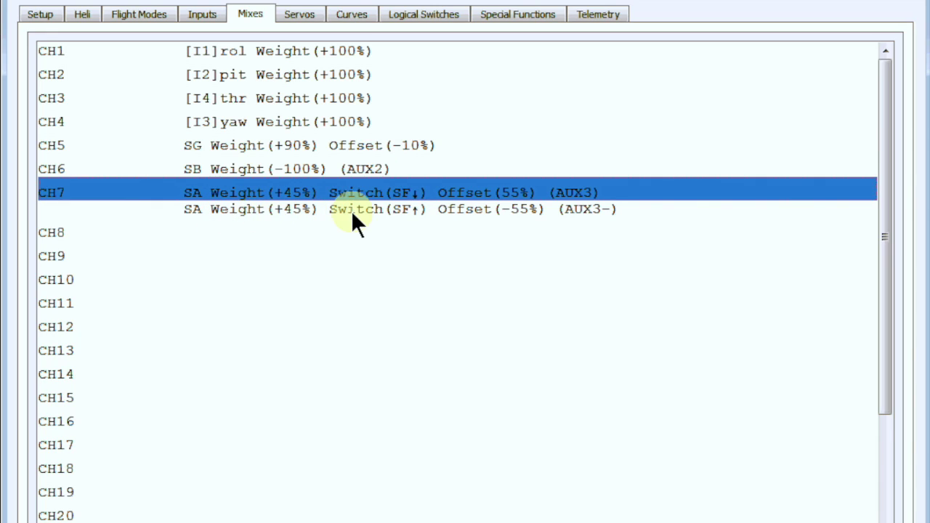
{"action": "left_click", "coordinate": [198, 208]}
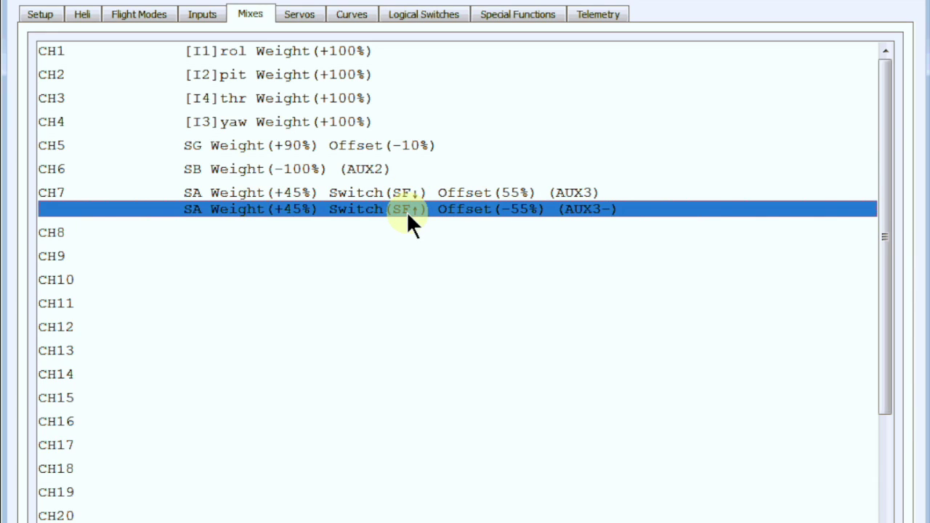
{"action": "double_click", "coordinate": [384, 191]}
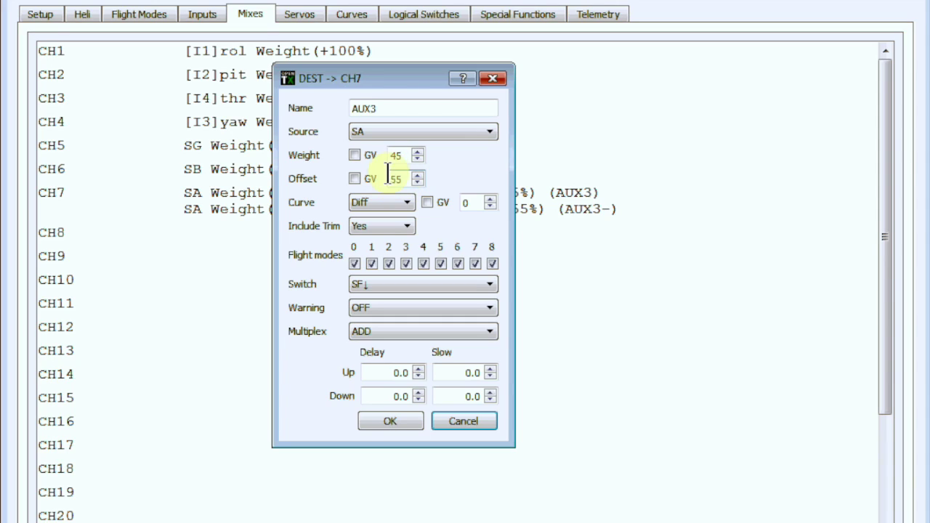
{"action": "left_click", "coordinate": [462, 420]}
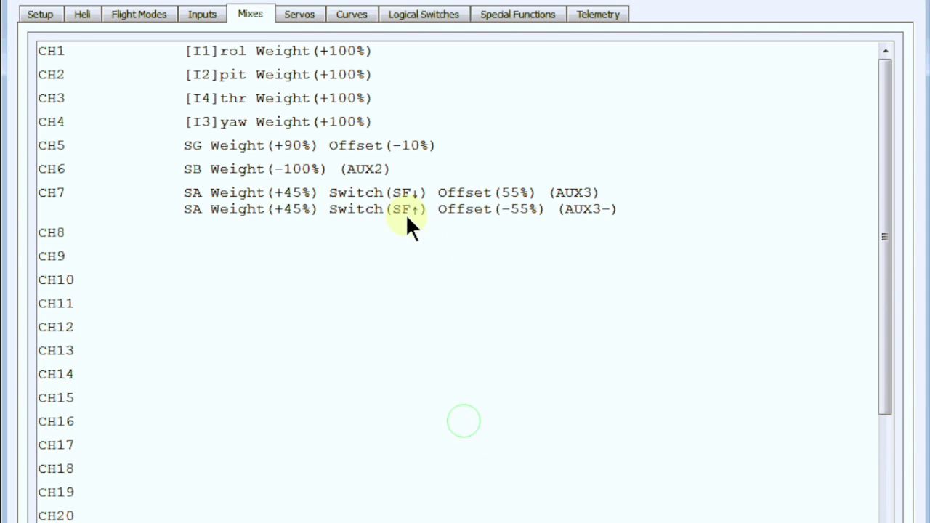
{"action": "double_click", "coordinate": [401, 210]}
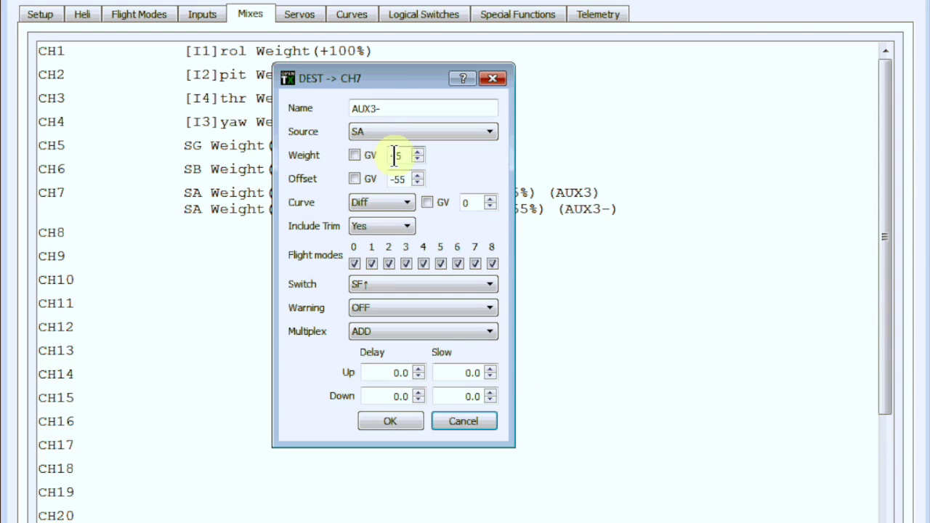
{"action": "left_click", "coordinate": [462, 421]}
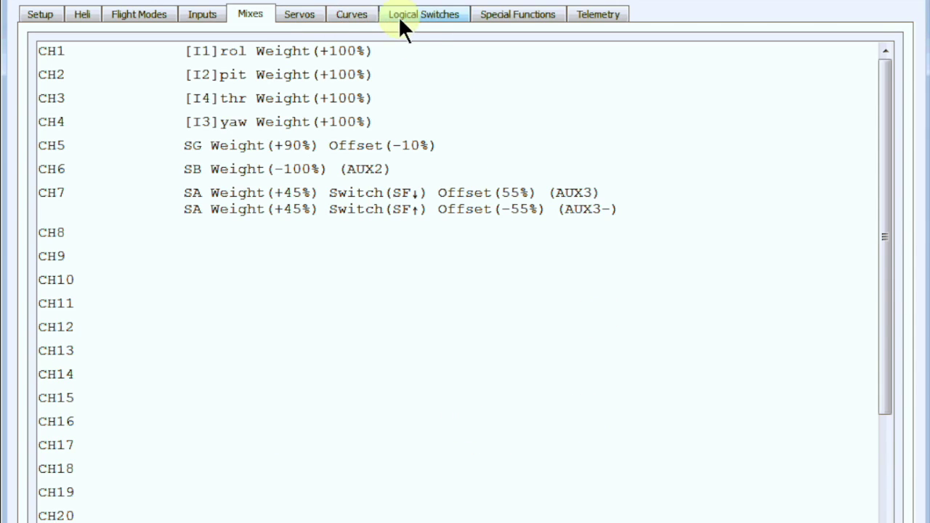
Step: Show logical switches L1–L6, then the Special Functions Play Track callouts for SG, SB and L1–L6
{"action": "left_click", "coordinate": [412, 17]}
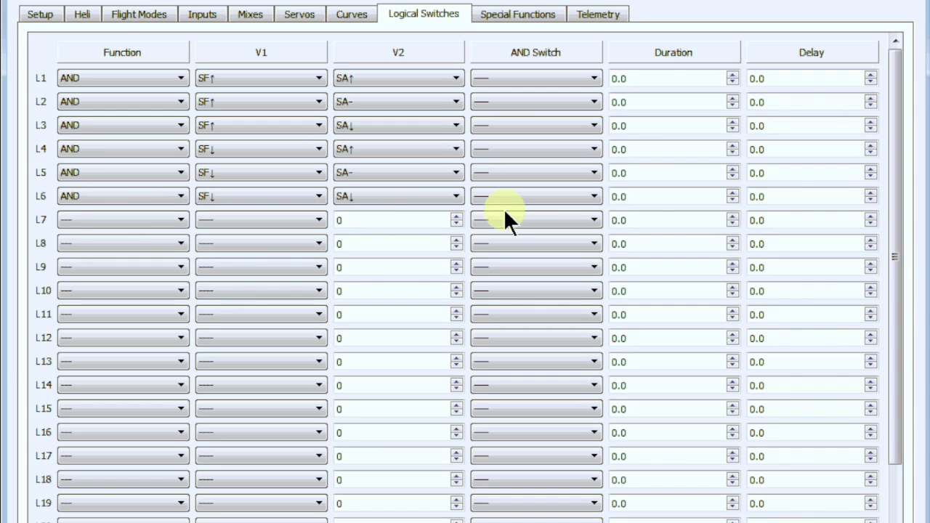
{"action": "left_click", "coordinate": [520, 17]}
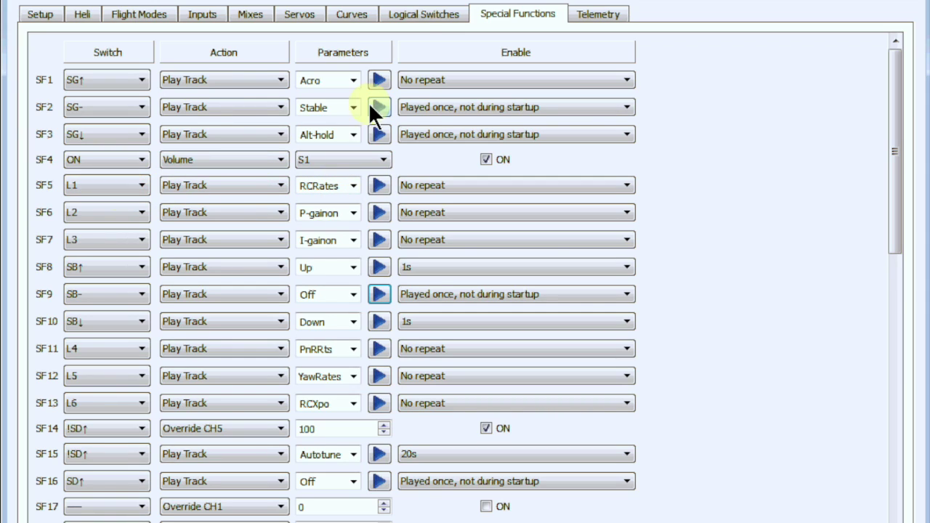
{"action": "left_click", "coordinate": [410, 10]}
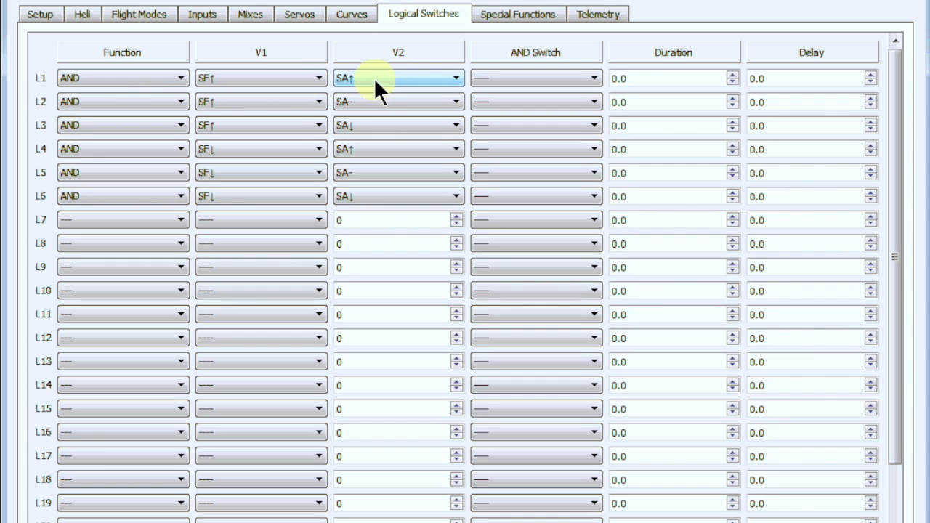
{"action": "left_click", "coordinate": [516, 12]}
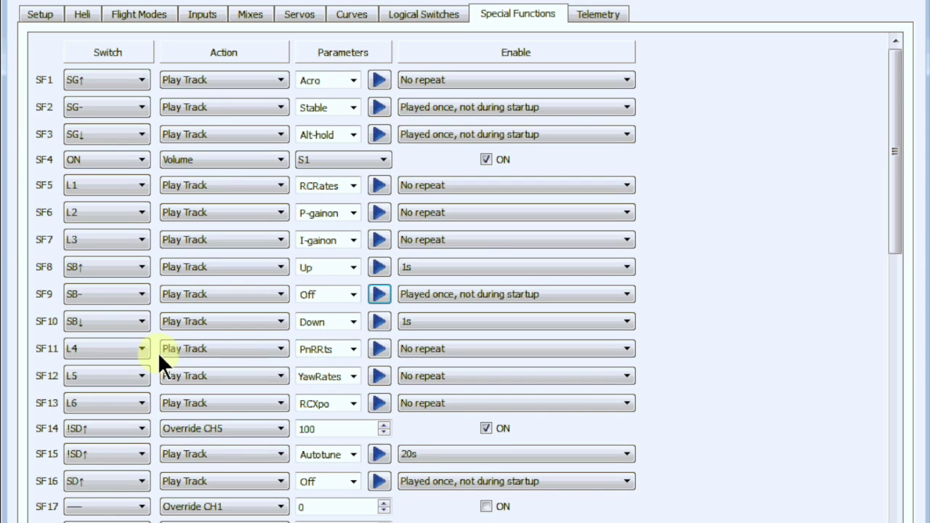
{"action": "left_click", "coordinate": [104, 347]}
{"action": "left_click", "coordinate": [98, 347]}
{"action": "left_click", "coordinate": [374, 349]}
Step: Replay the SF11 sound, launch the radio simulator and set switch SB to middle
{"action": "left_click", "coordinate": [374, 345]}
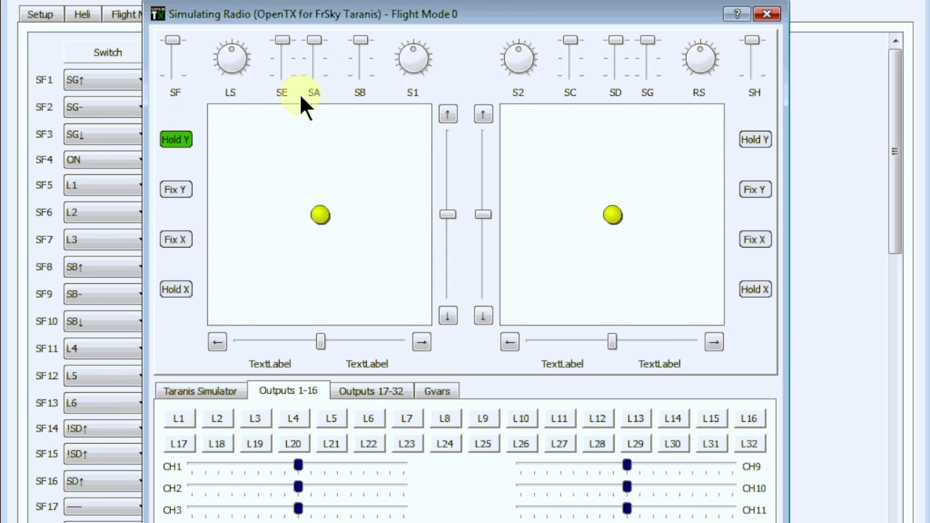
{"action": "left_click", "coordinate": [406, 55]}
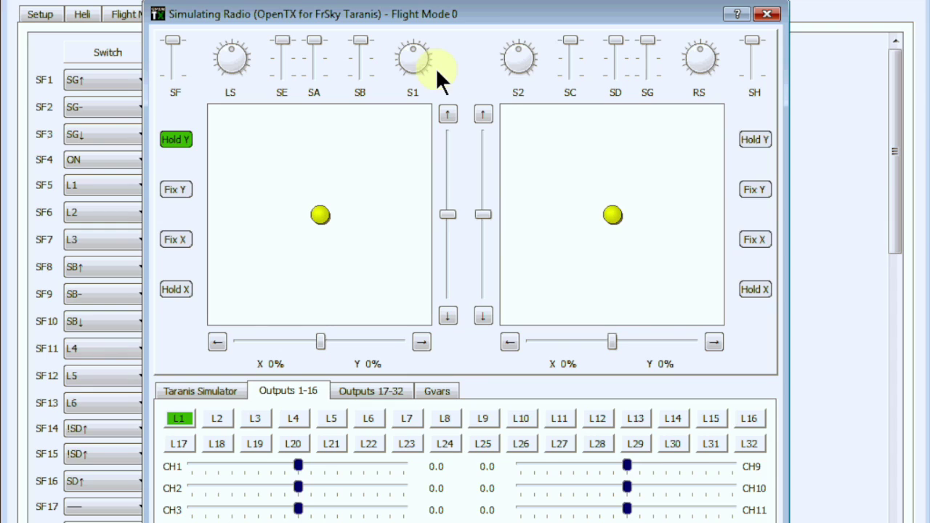
{"action": "left_click", "coordinate": [355, 56]}
Step: Flip SF down, cycle SA through middle, bottom and top (L5, L6, L4), then SB up
{"action": "left_click", "coordinate": [175, 72]}
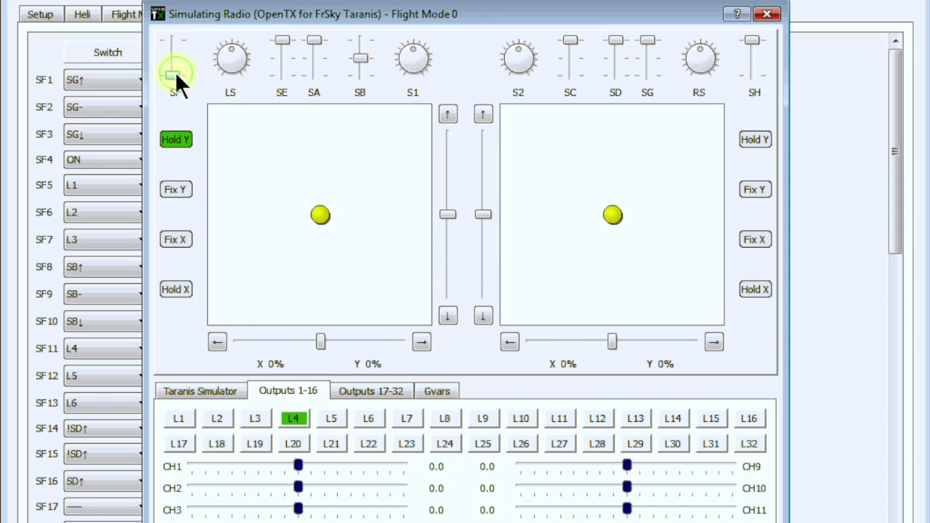
{"action": "left_click", "coordinate": [311, 55]}
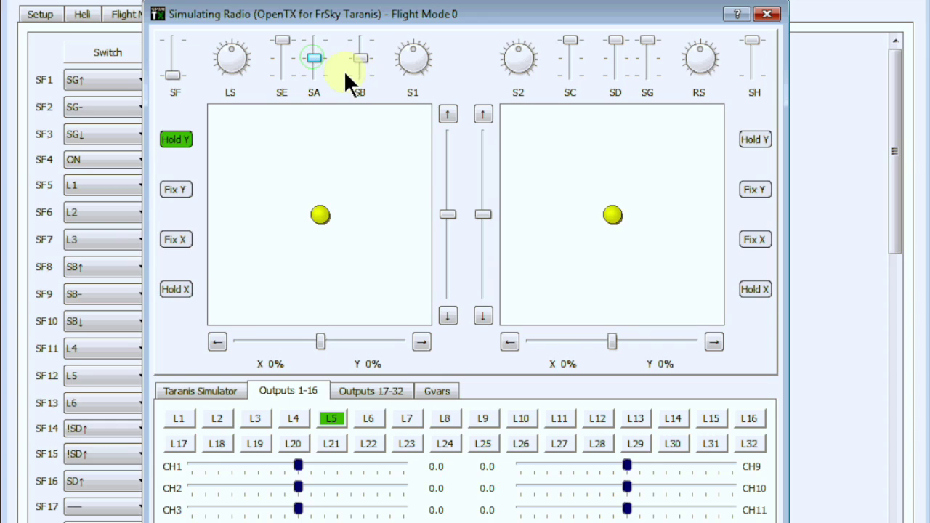
{"action": "left_click", "coordinate": [311, 74]}
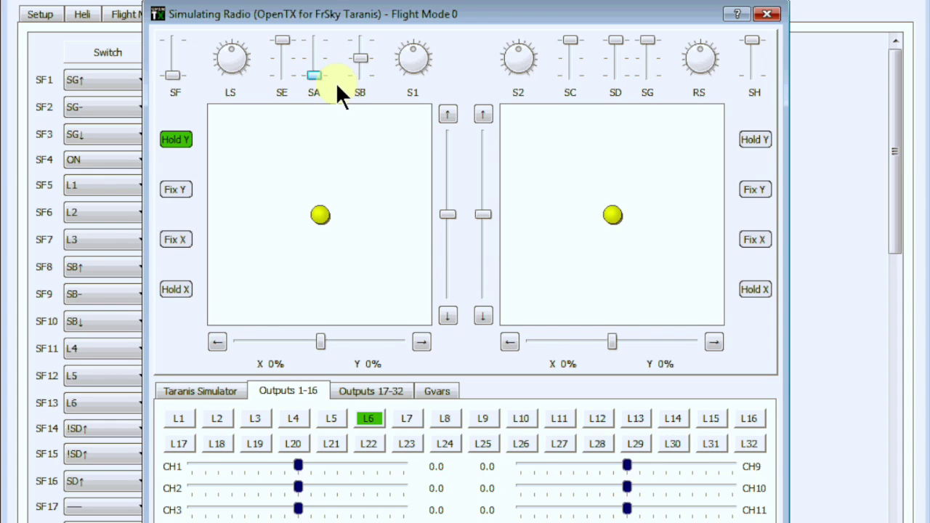
{"action": "left_click_drag", "start_coordinate": [311, 71], "coordinate": [310, 41]}
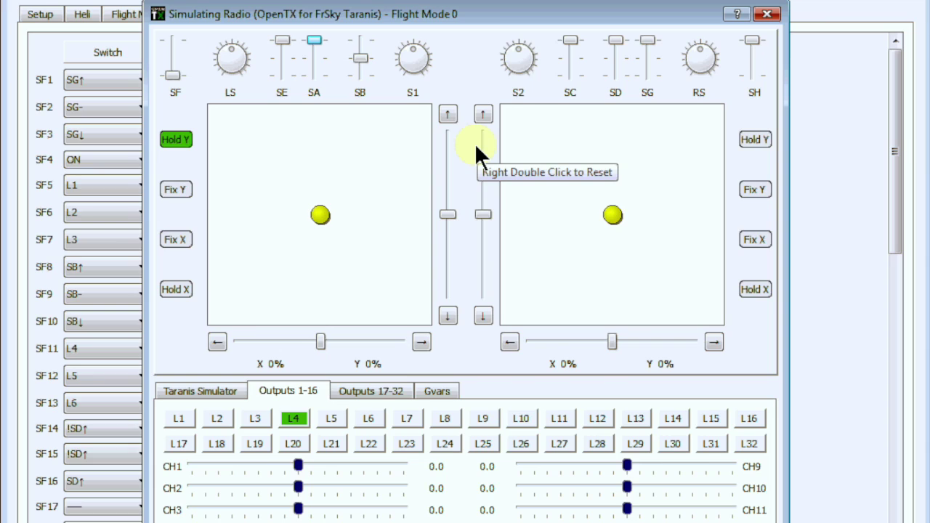
{"action": "left_click", "coordinate": [361, 41]}
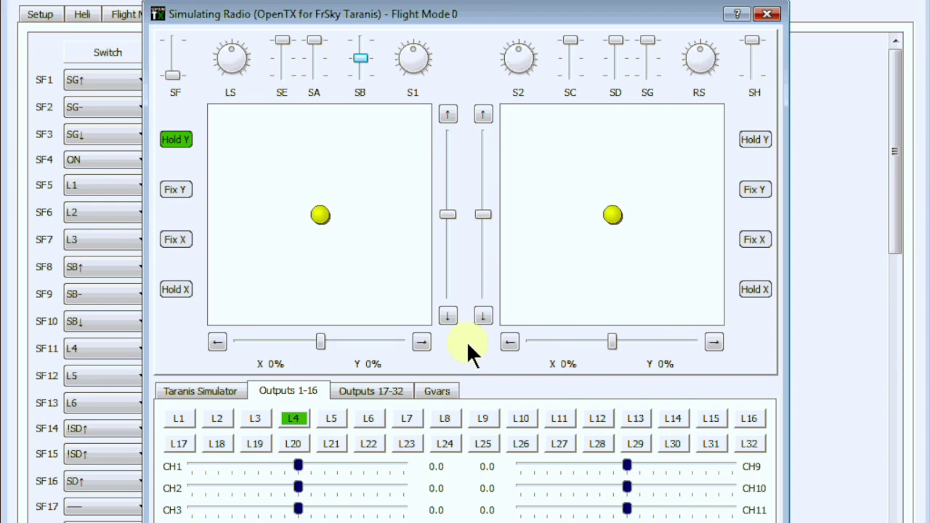
Step: Hold the stick axes, push left stick bottom-left and right stick top-right, then close the simulator
{"action": "left_click", "coordinate": [175, 289]}
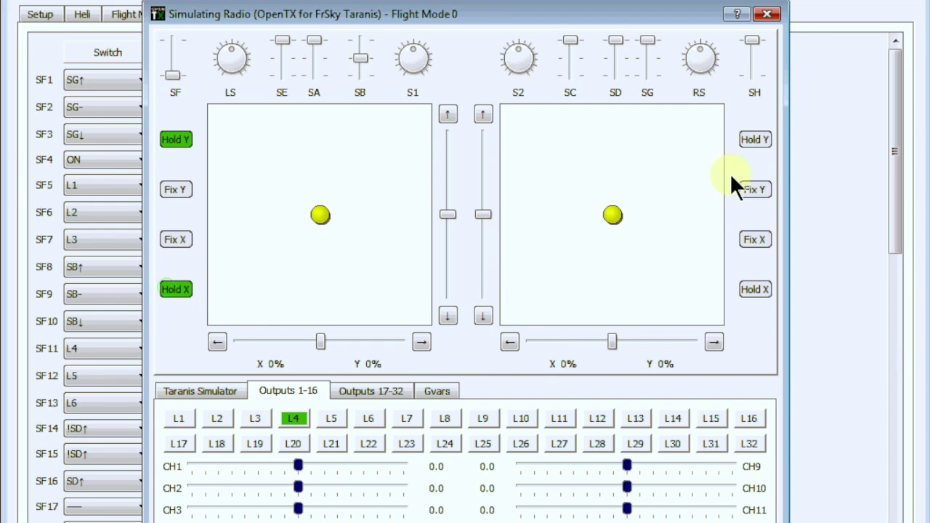
{"action": "left_click", "coordinate": [752, 138]}
{"action": "left_click", "coordinate": [755, 289]}
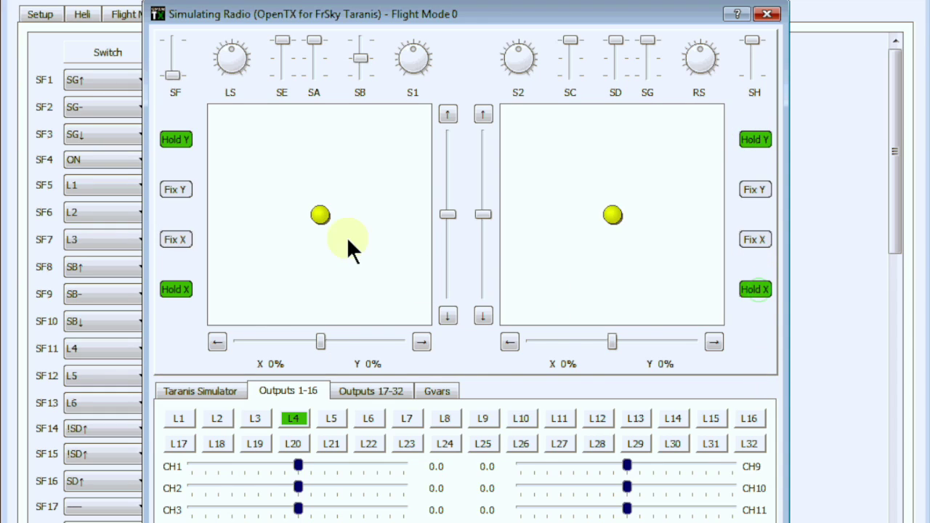
{"action": "left_click", "coordinate": [323, 214]}
{"action": "left_click_drag", "start_coordinate": [322, 215], "coordinate": [203, 331]}
{"action": "left_click_drag", "start_coordinate": [612, 215], "coordinate": [707, 102]}
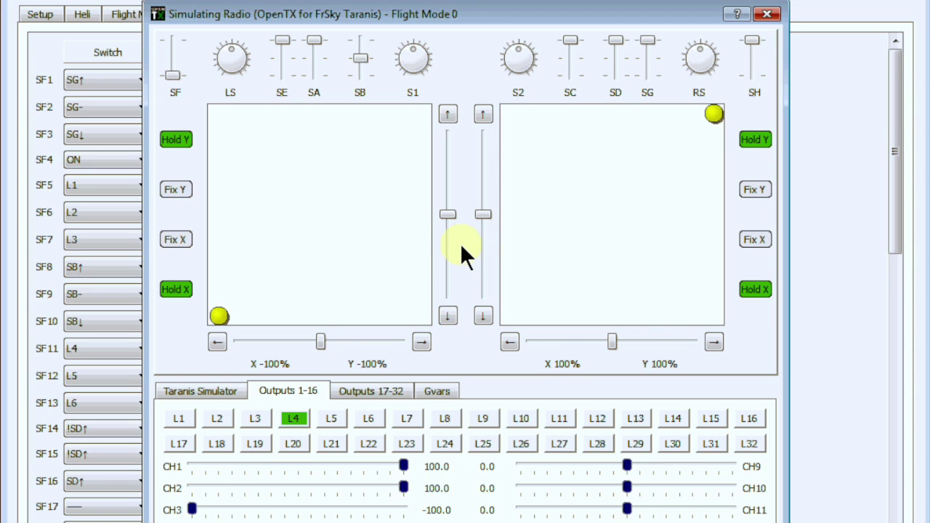
{"action": "left_click", "coordinate": [768, 15]}
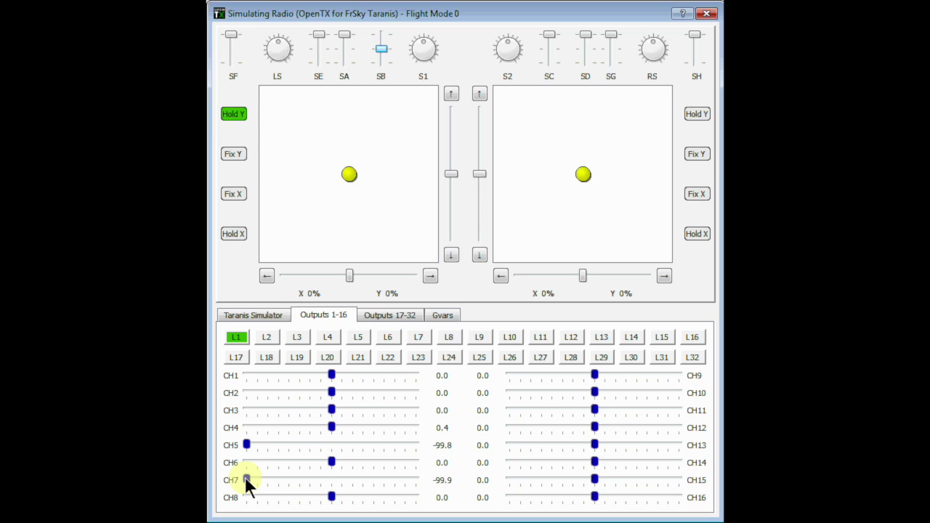
Step: Flip switch SF down in the simulator so L4 lights and CH7 reads 10.1
{"action": "left_click", "coordinate": [231, 64]}
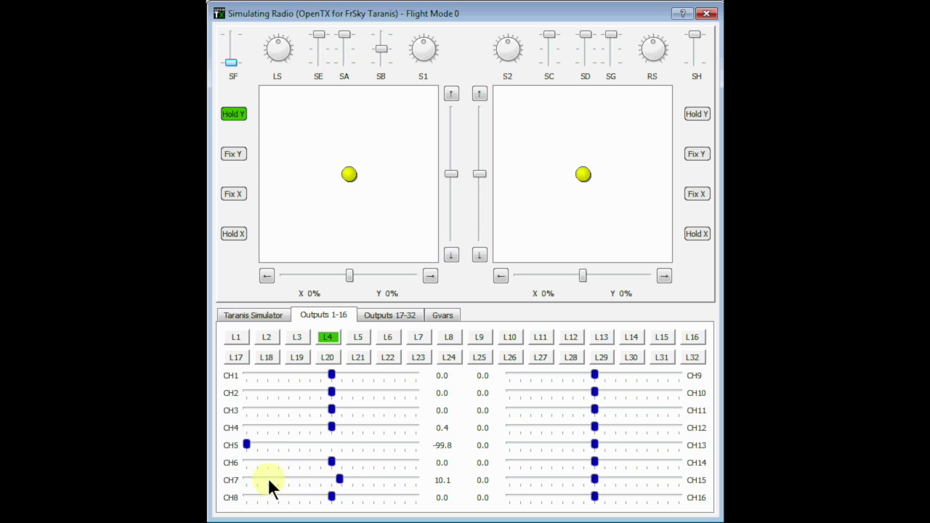
{"action": "left_click", "coordinate": [345, 48]}
{"action": "left_click", "coordinate": [347, 61]}
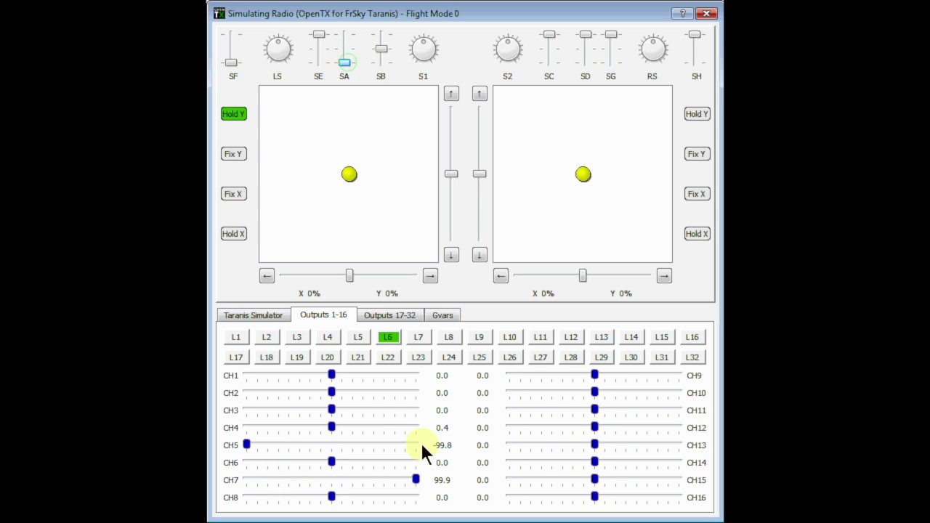
{"action": "left_click", "coordinate": [351, 47]}
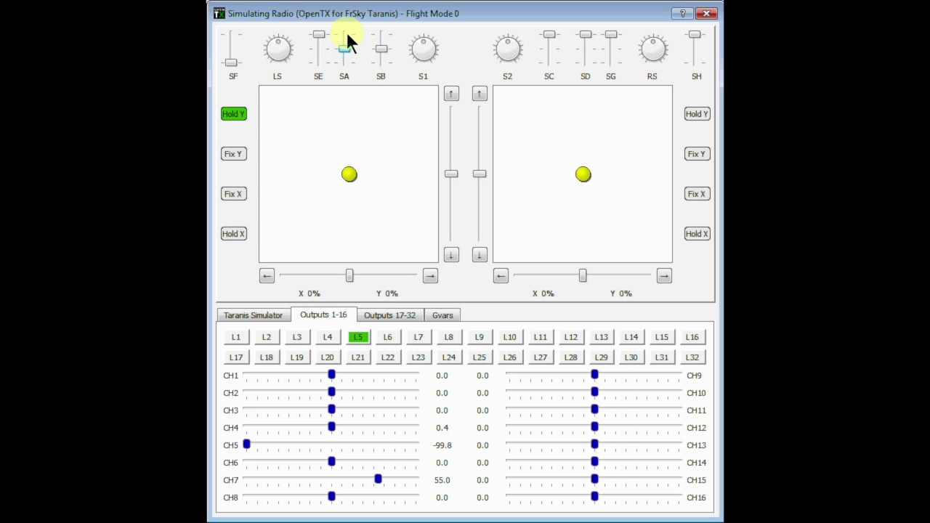
{"action": "left_click", "coordinate": [348, 36]}
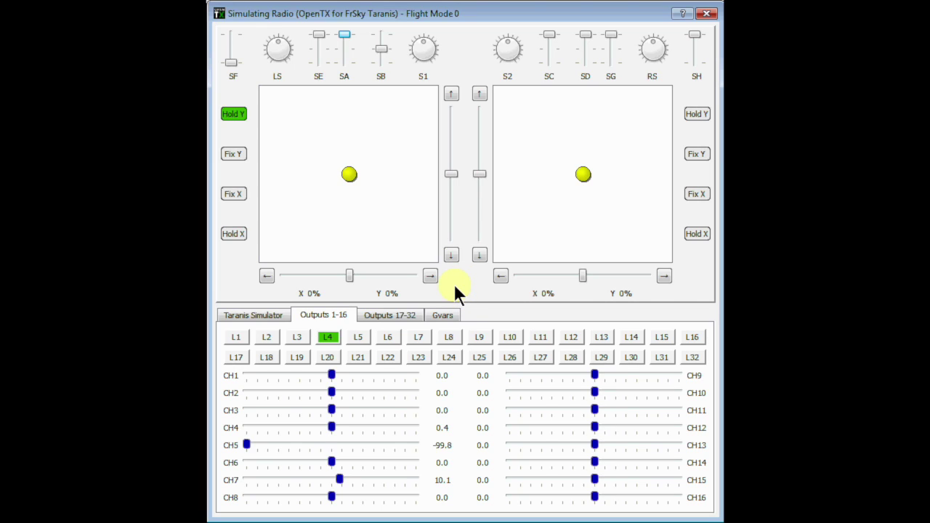
{"action": "left_click_drag", "start_coordinate": [234, 60], "coordinate": [238, 37]}
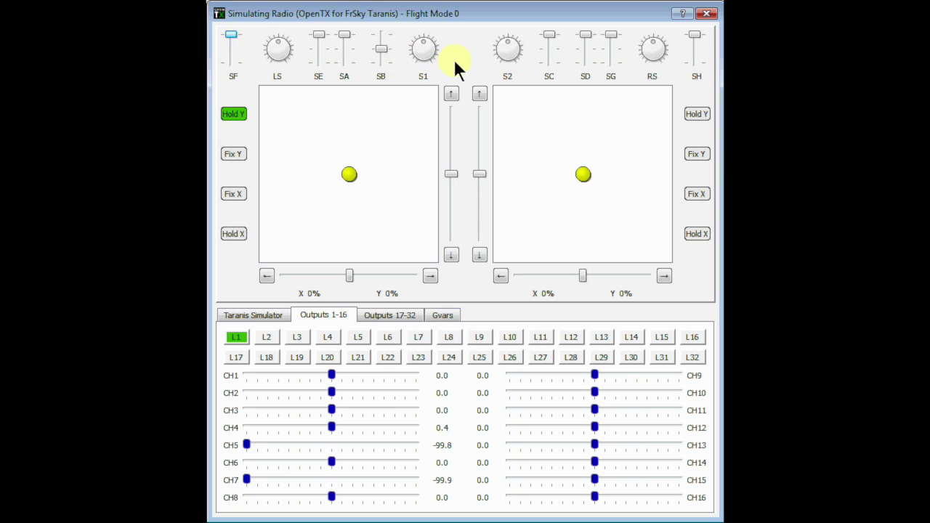